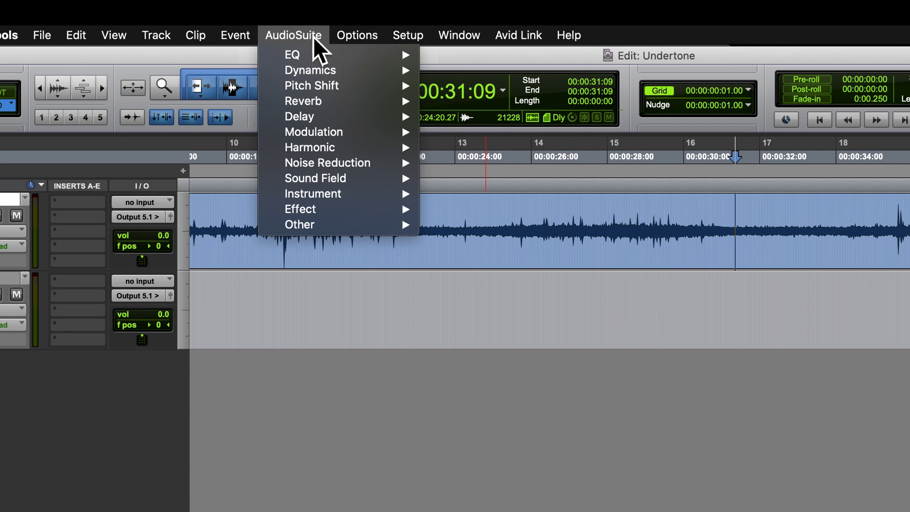
# Open the Undertone plugin from the AudioSuite > Other menu.
pyautogui.moveTo(338, 225)
pyautogui.click(517, 411)
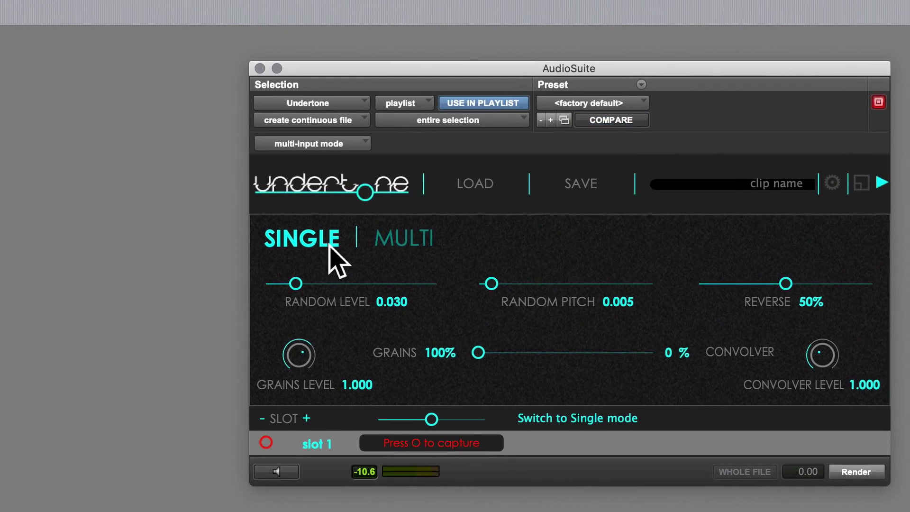
# In Single mode, capture the Audio 1 selection into slot 1 and render it onto a range of Audio 2.
pyautogui.click(426, 249)
pyautogui.click(360, 248)
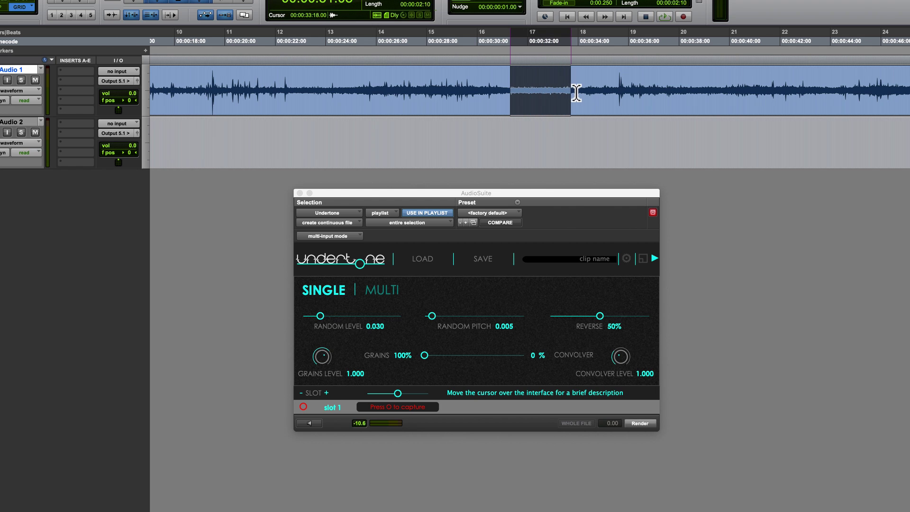
pyautogui.click(303, 406)
pyautogui.moveTo(417, 142); pyautogui.dragTo(669, 141)
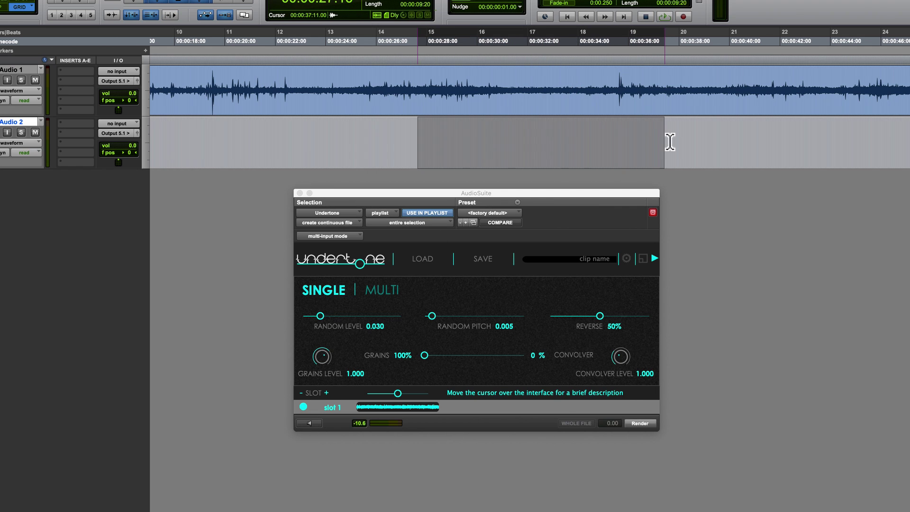
pyautogui.click(641, 423)
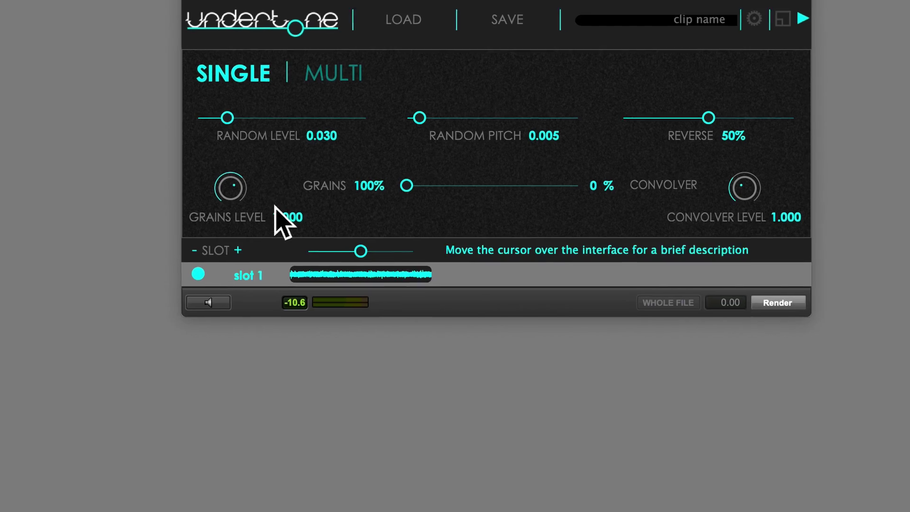
# Add two capture slots, then remove the extra slots 4 and 3.
pyautogui.click(238, 250)
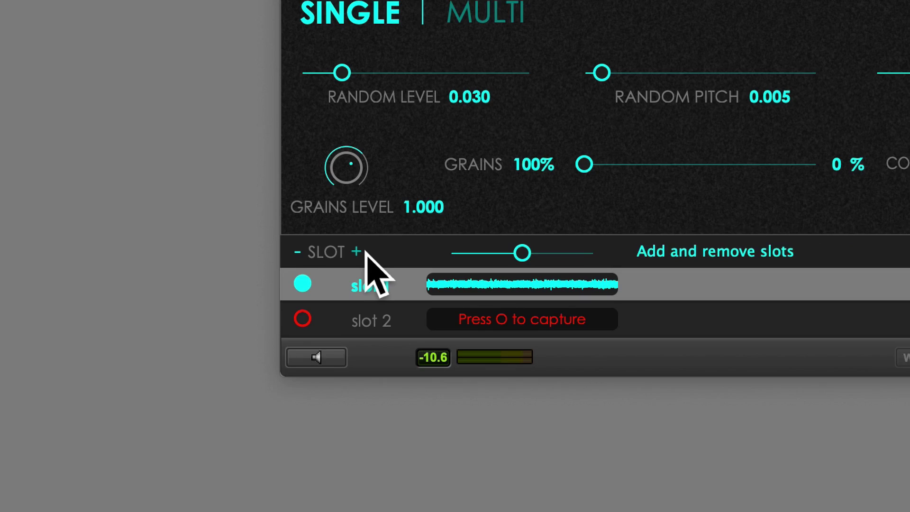
pyautogui.click(238, 250)
pyautogui.click(237, 249)
pyautogui.click(372, 254)
pyautogui.click(372, 253)
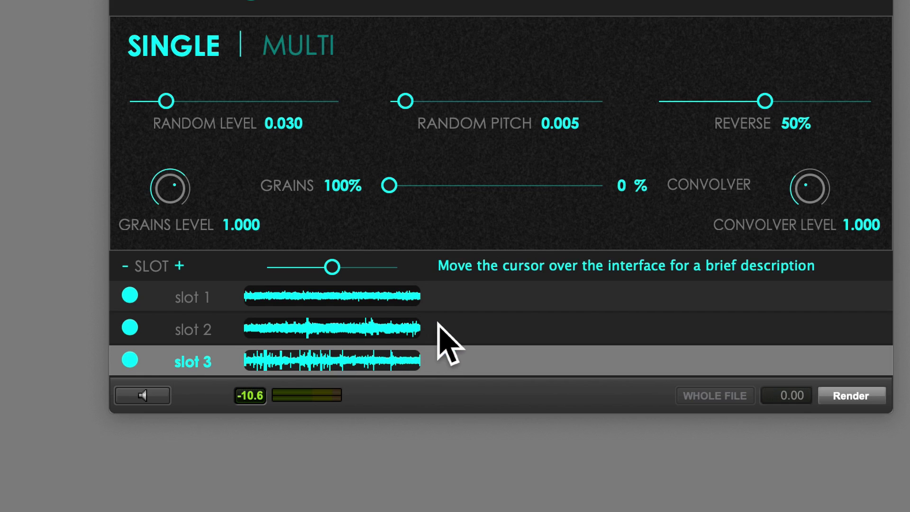
# Select slots 1, 2 and 3 in turn to review each captured sound.
pyautogui.click(465, 322)
pyautogui.click(478, 306)
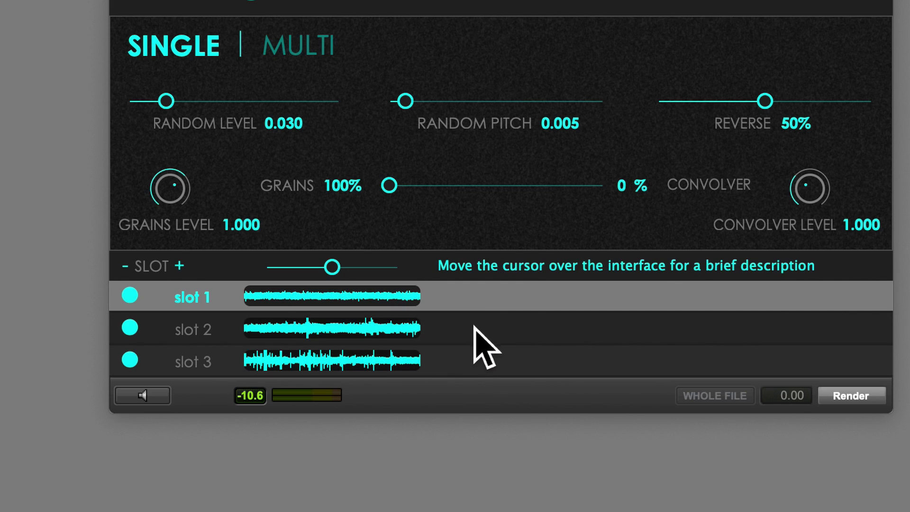
pyautogui.click(474, 326)
pyautogui.click(471, 362)
pyautogui.click(406, 332)
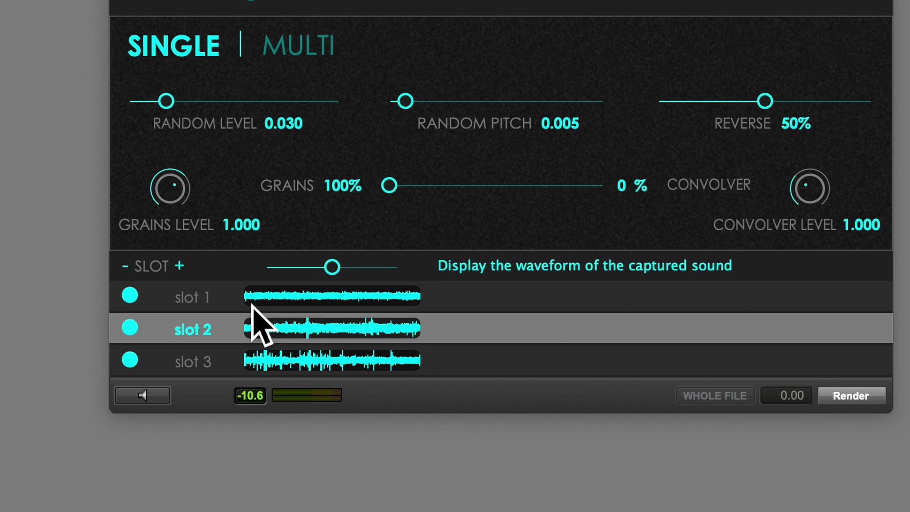
pyautogui.click(192, 291)
pyautogui.click(192, 337)
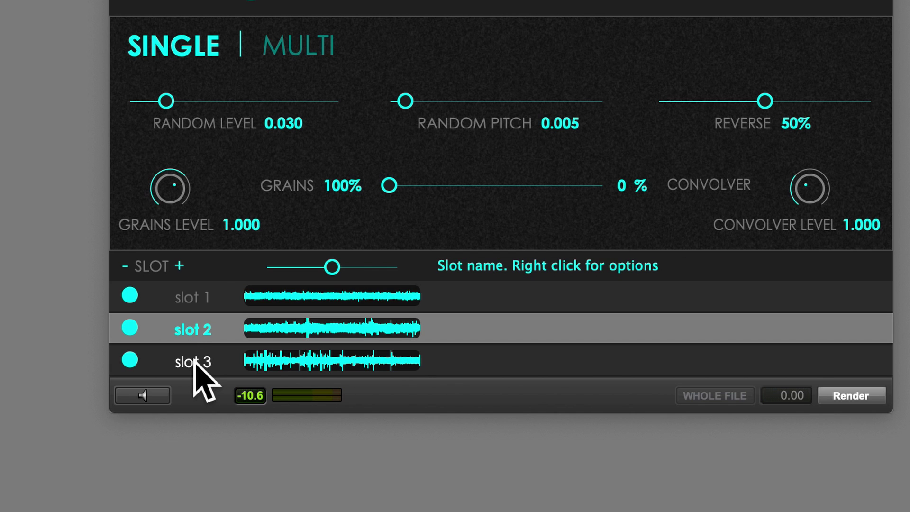
pyautogui.click(194, 363)
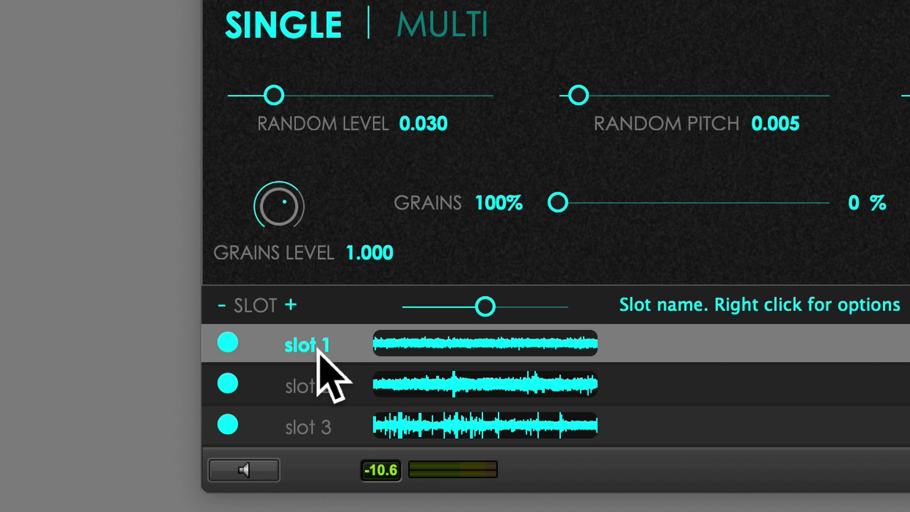
# Rename slot 1 to Sound 1 and copy slot 2's captured sound into it.
pyautogui.rightClick(317, 351)
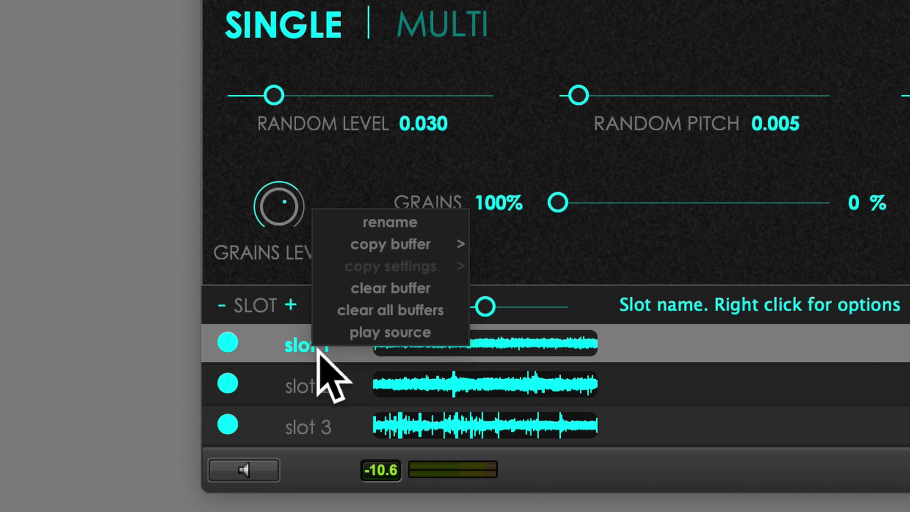
pyautogui.click(415, 226)
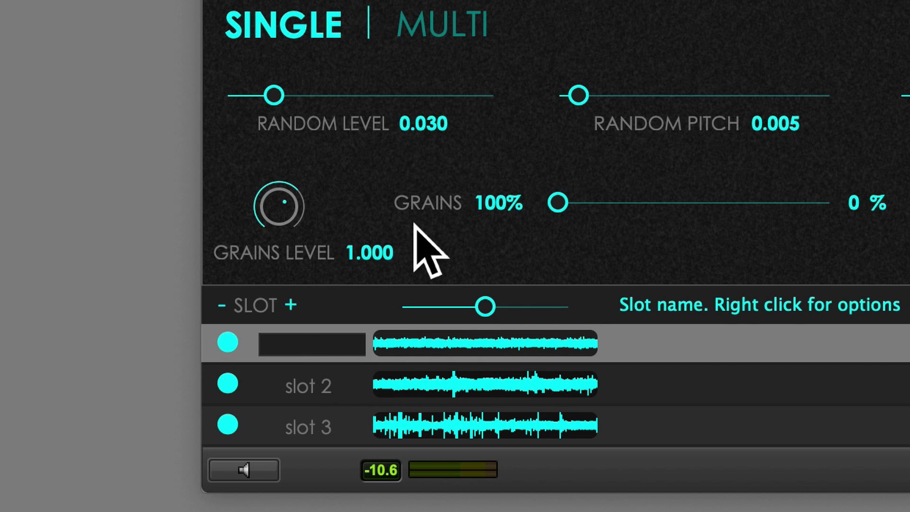
pyautogui.press('Return')
pyautogui.rightClick(320, 386)
pyautogui.moveTo(382, 285)
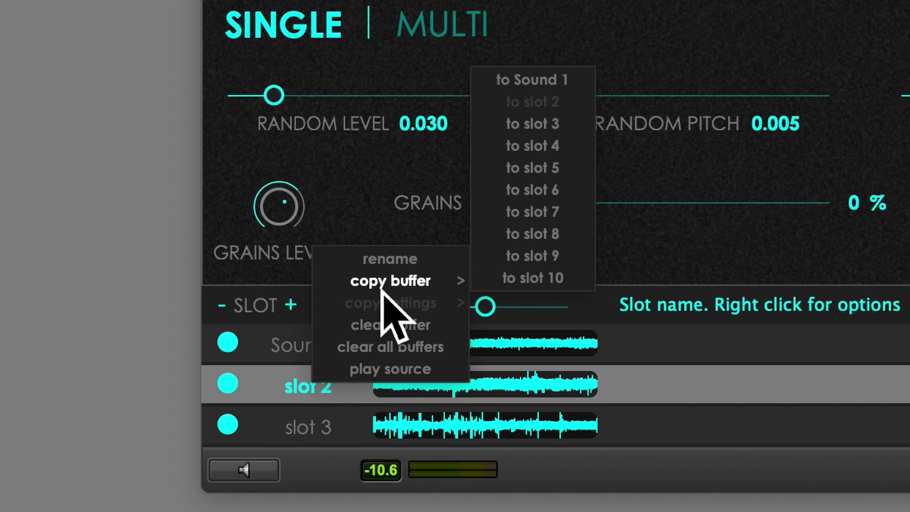
pyautogui.click(559, 83)
# Clear slot 2 and the remaining buffers, then play Sound 1's source audio.
pyautogui.rightClick(321, 385)
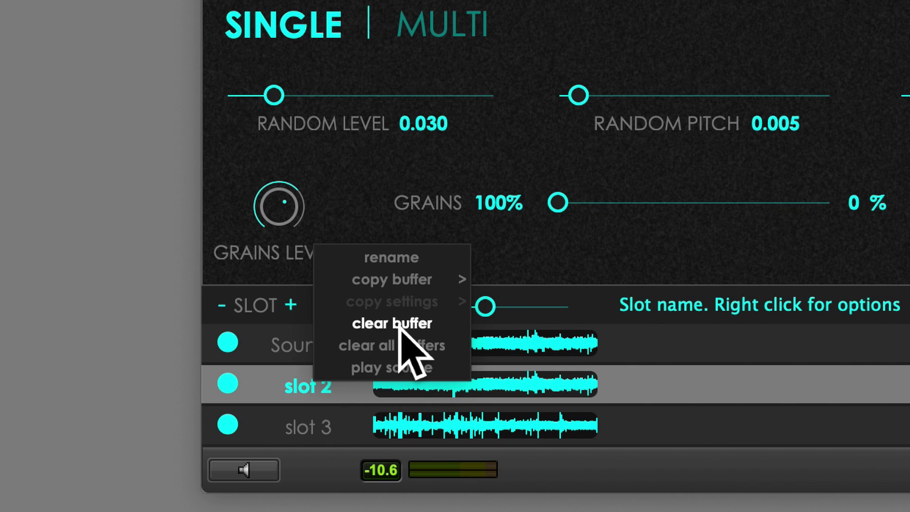
pyautogui.click(399, 326)
pyautogui.rightClick(322, 427)
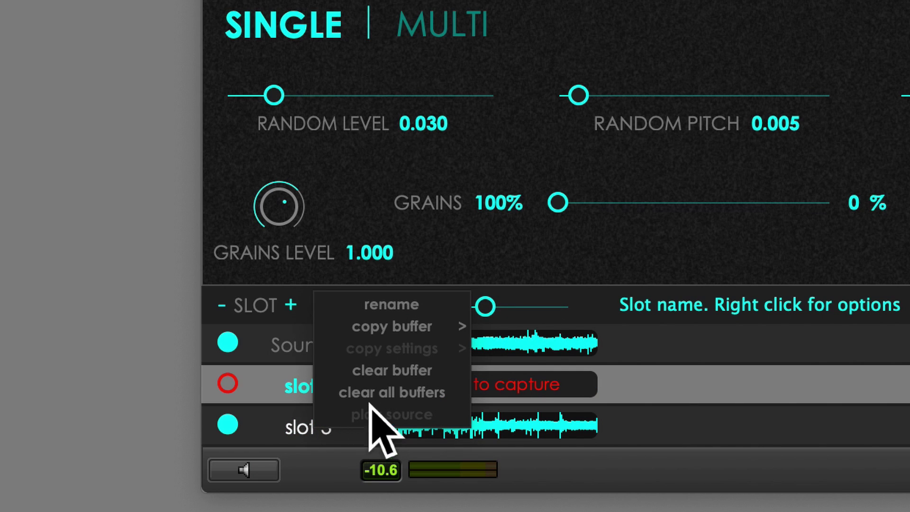
pyautogui.click(409, 392)
pyautogui.rightClick(444, 343)
pyautogui.click(545, 326)
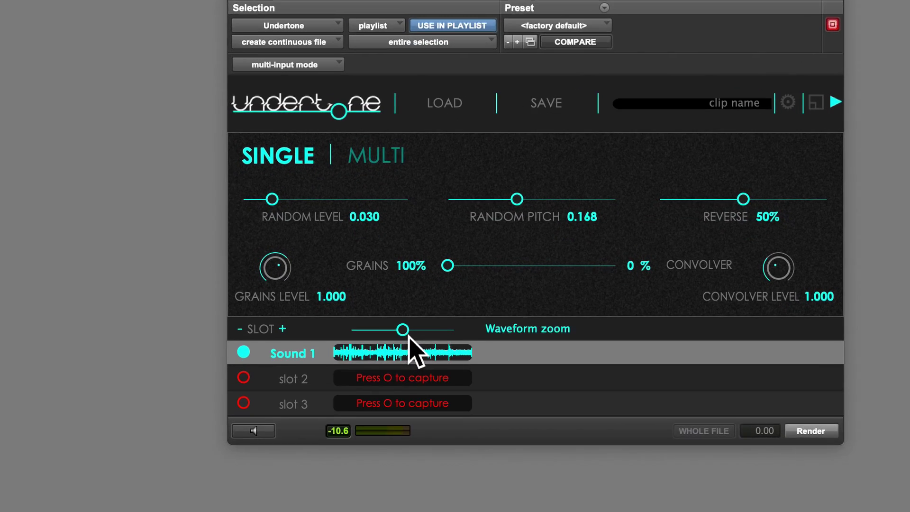
# Drag the waveform zoom slider to minimum and back to rescale the Sound 1 waveform.
pyautogui.moveTo(401, 385); pyautogui.dragTo(372, 385)
pyautogui.moveTo(318, 257); pyautogui.dragTo(387, 258)
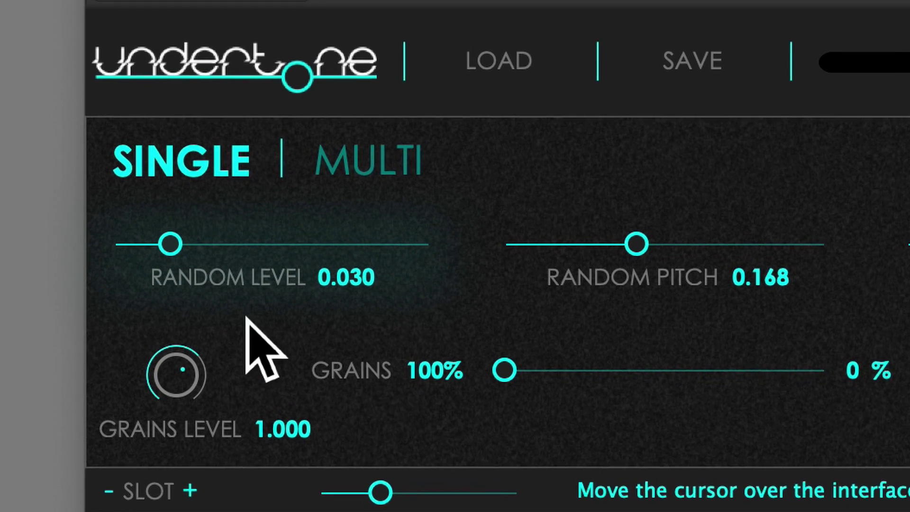
# Set Random Level to 0.062, Random Pitch to 0.113 and Reverse to 41%.
pyautogui.moveTo(95, 208); pyautogui.dragTo(180, 213)
pyautogui.moveTo(238, 256); pyautogui.dragTo(148, 254)
pyautogui.moveTo(472, 255); pyautogui.dragTo(431, 255)
pyautogui.moveTo(896, 249); pyautogui.dragTo(850, 251)
pyautogui.moveTo(713, 249)
pyautogui.mouseDown()
pyautogui.moveTo(822, 254)
pyautogui.moveTo(701, 239)
pyautogui.mouseUp()
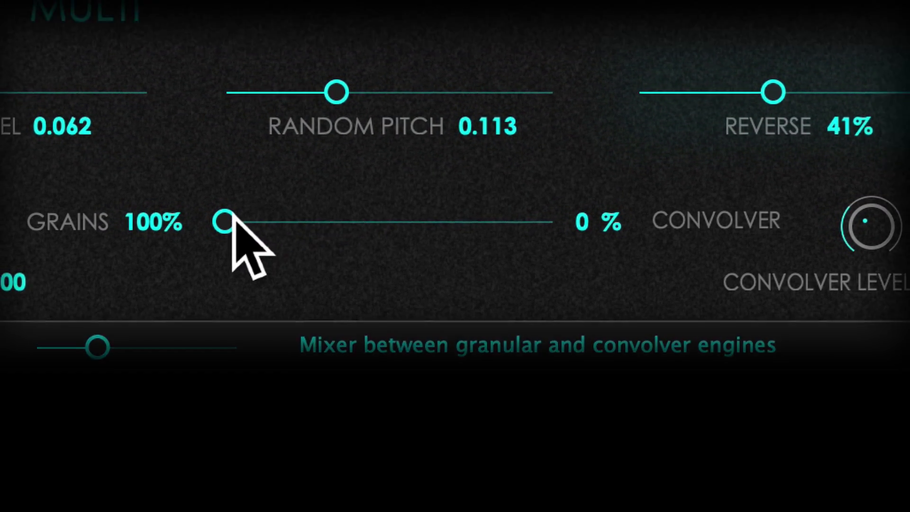
# Set the Grains/Convolver mix to 96/4 and Grains Level to 1.107.
pyautogui.moveTo(232, 217); pyautogui.dragTo(369, 133)
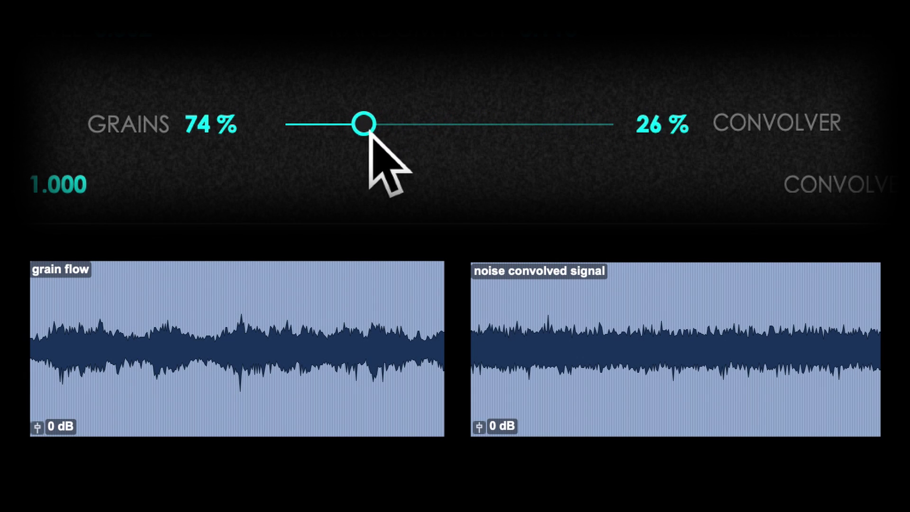
pyautogui.moveTo(311, 134); pyautogui.dragTo(306, 139)
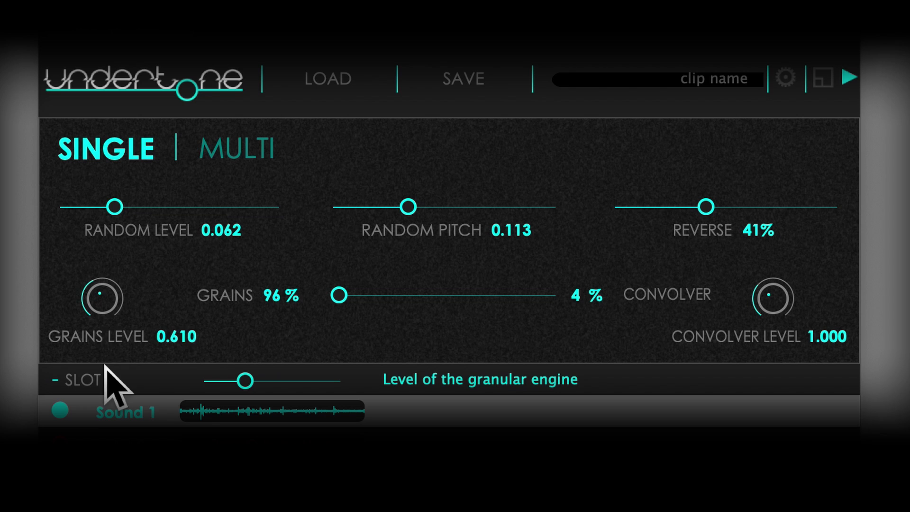
pyautogui.moveTo(109, 279); pyautogui.dragTo(114, 284)
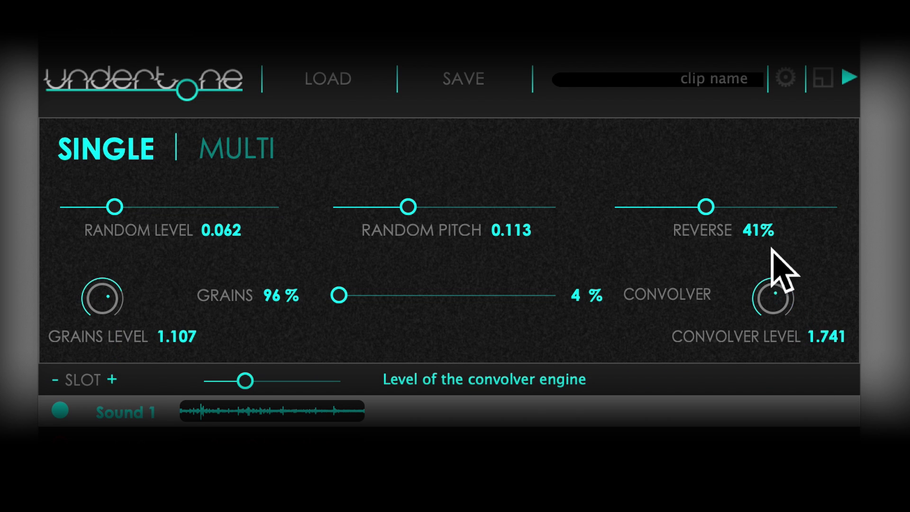
# Raise Convolver Level to 1.741 and show the render History panel.
pyautogui.moveTo(744, 310); pyautogui.dragTo(745, 255)
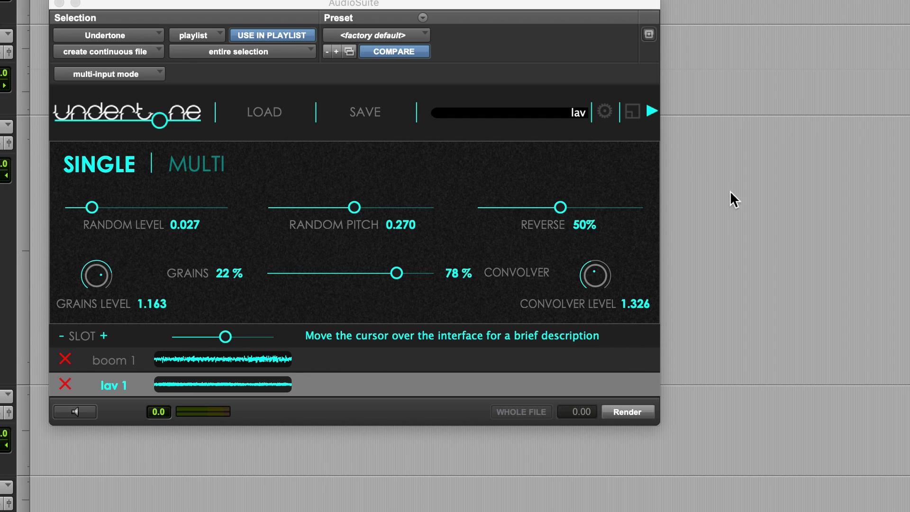
pyautogui.click(651, 112)
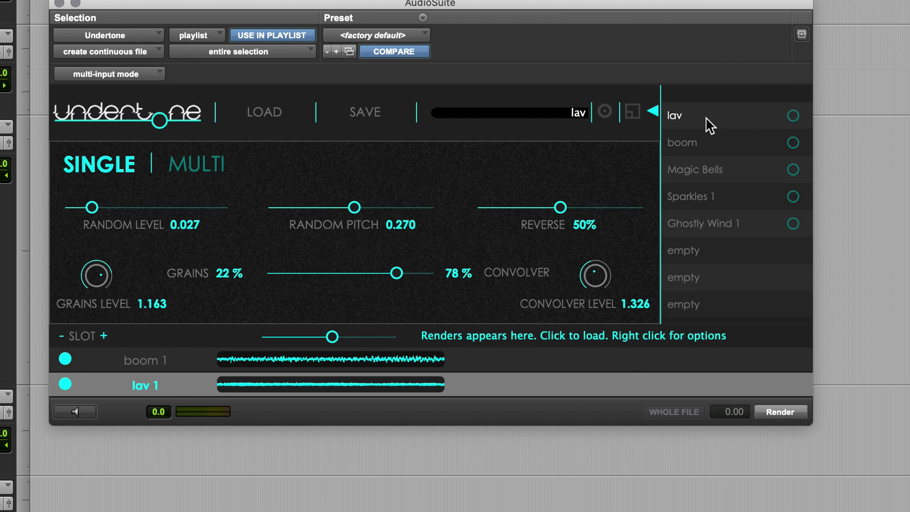
# Load the boom, Magic Bells, Sparkles 1 and Ghostly Wind 1 renders from the history.
pyautogui.click(710, 149)
pyautogui.click(700, 174)
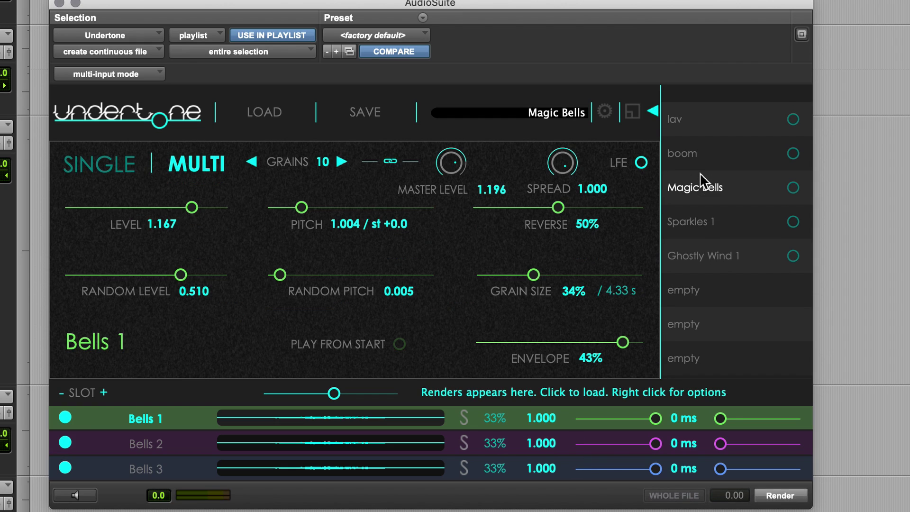
pyautogui.click(700, 230)
pyautogui.click(703, 259)
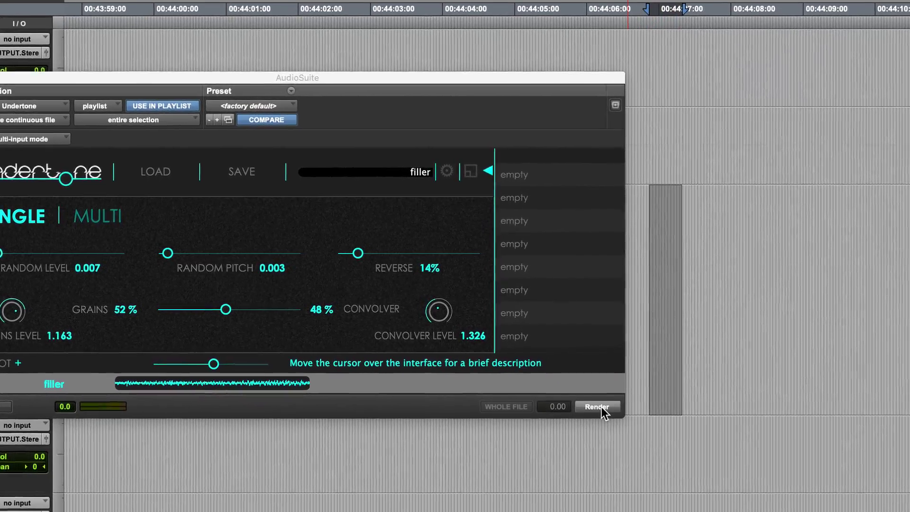
# Name the render filler 2 and render it as a clip.
pyautogui.click(603, 396)
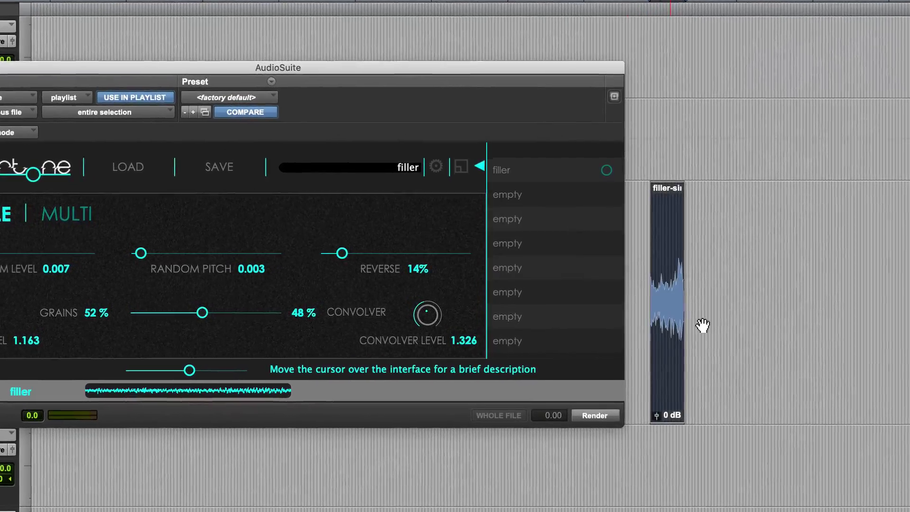
pyautogui.write('2')
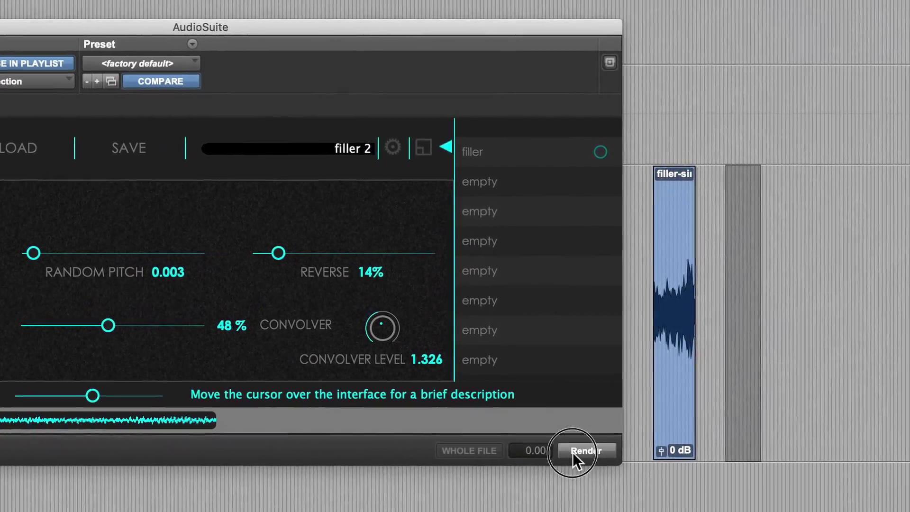
pyautogui.click(583, 426)
# Raise Reverse from 14% to 41% and render filler 3, then clear the name's number again.
pyautogui.moveTo(262, 252); pyautogui.dragTo(320, 253)
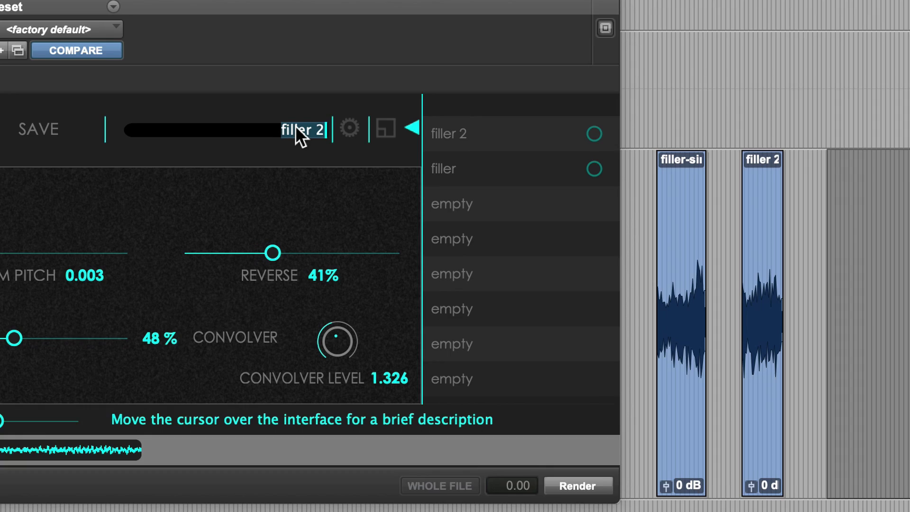
pyautogui.press('BackSpace')
pyautogui.write('3')
pyautogui.click(576, 494)
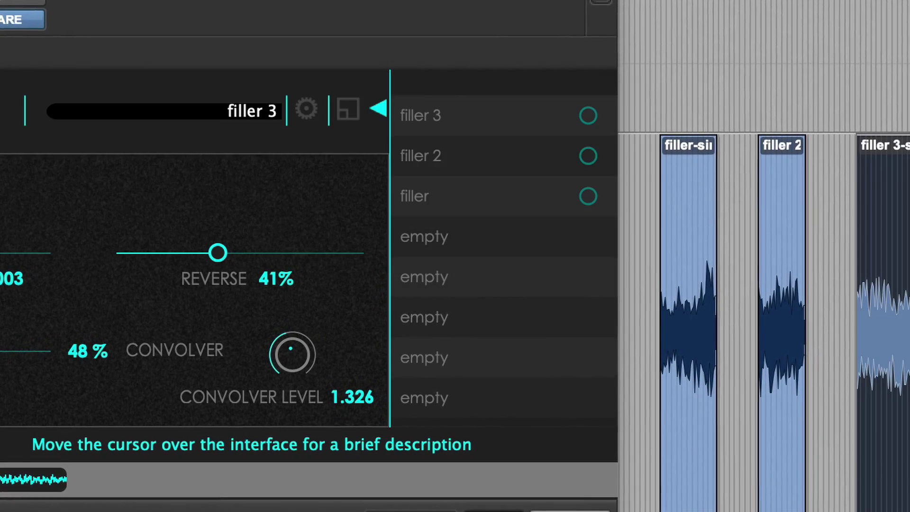
pyautogui.click(263, 109)
pyautogui.press('BackSpace')
# Render filler 4 and rename the Sparkles 1 render to Sparkles 2.
pyautogui.write('4')
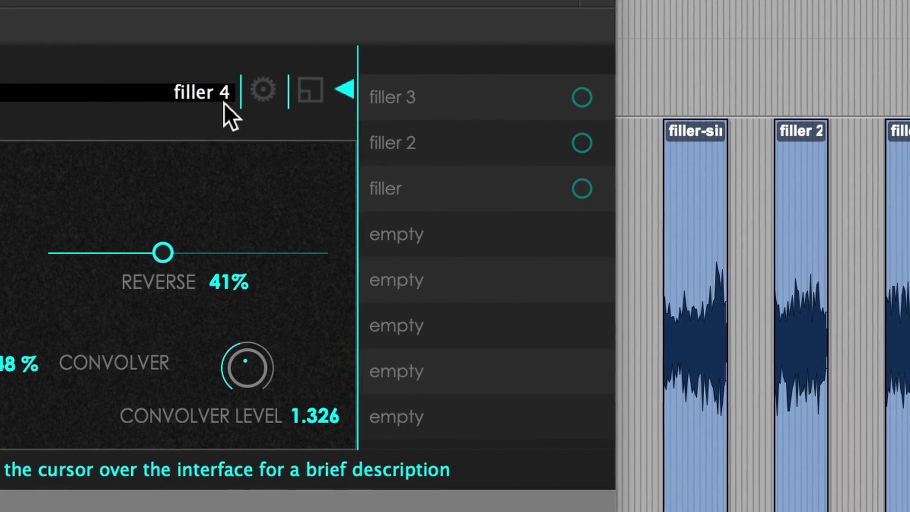
pyautogui.click(192, 484)
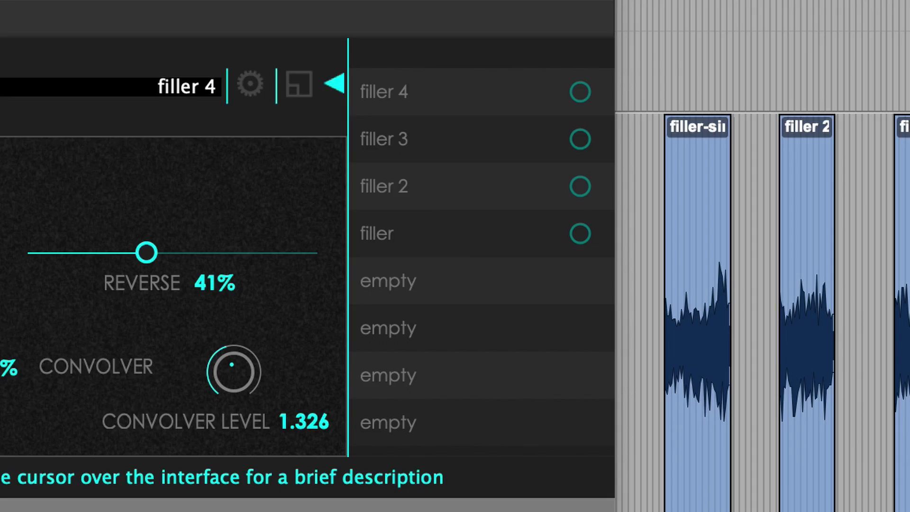
pyautogui.rightClick(504, 256)
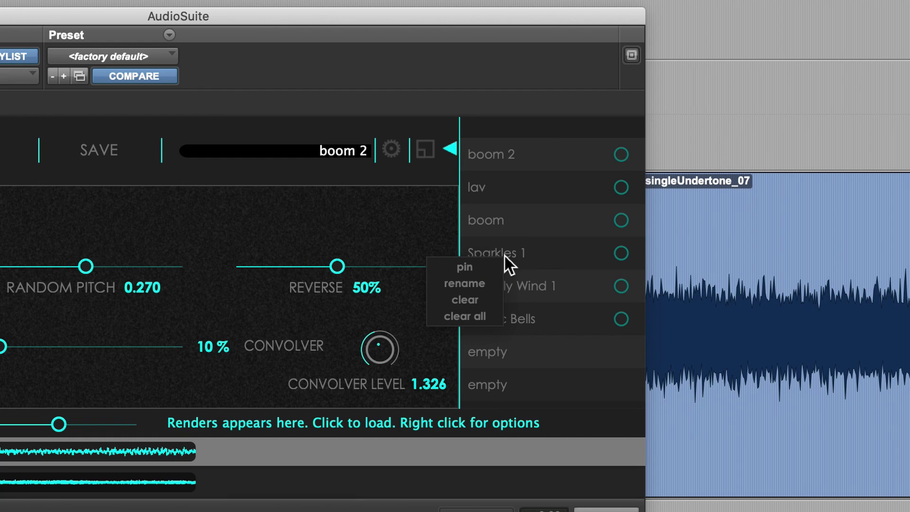
pyautogui.click(464, 283)
pyautogui.press('BackSpace')
pyautogui.write('2')
# Pin Magic Bells, remove the boom render, then clear the whole render history.
pyautogui.rightClick(473, 263)
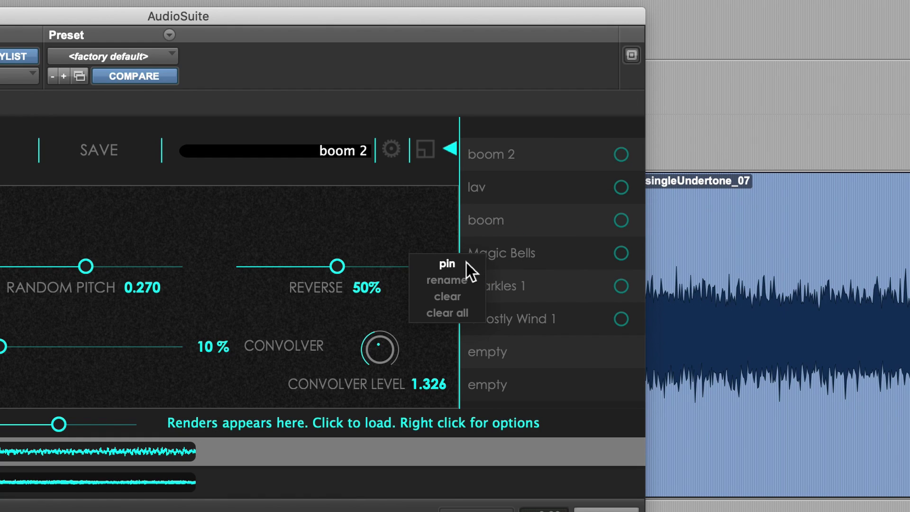
pyautogui.click(467, 263)
pyautogui.rightClick(501, 221)
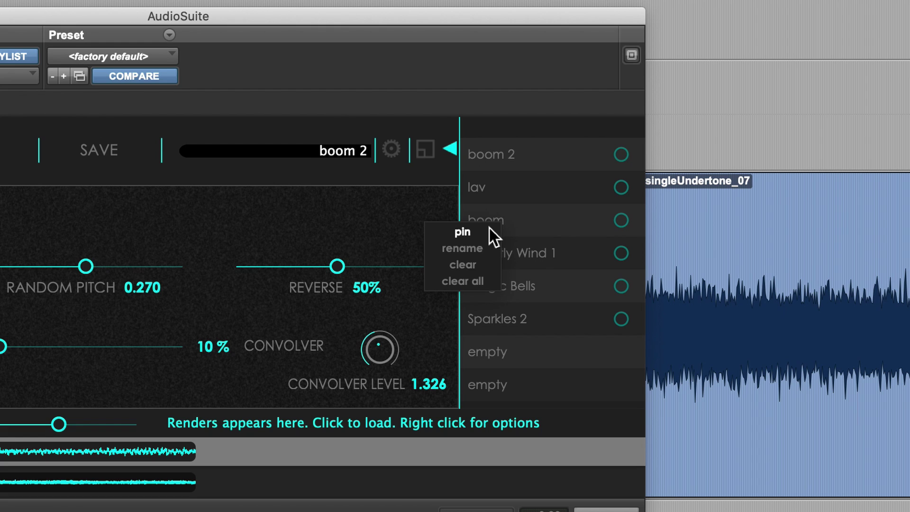
pyautogui.click(474, 264)
pyautogui.rightClick(502, 155)
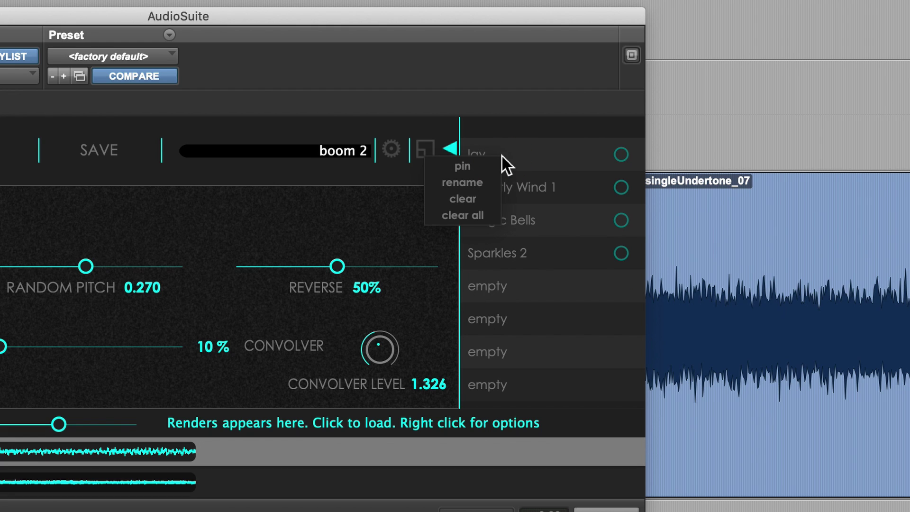
pyautogui.click(463, 211)
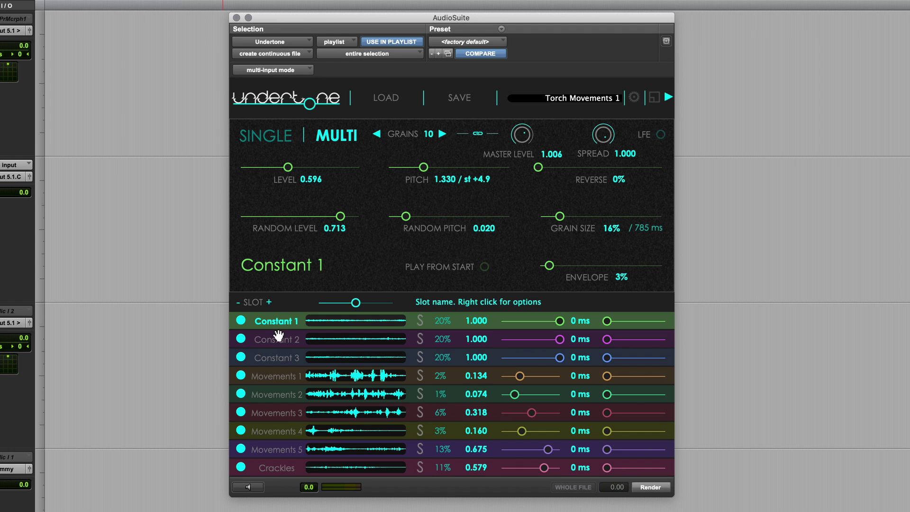
# Step through Constant 2, Constant 3 and the Movements slots down to Crackles to view their settings.
pyautogui.click(279, 342)
pyautogui.click(280, 361)
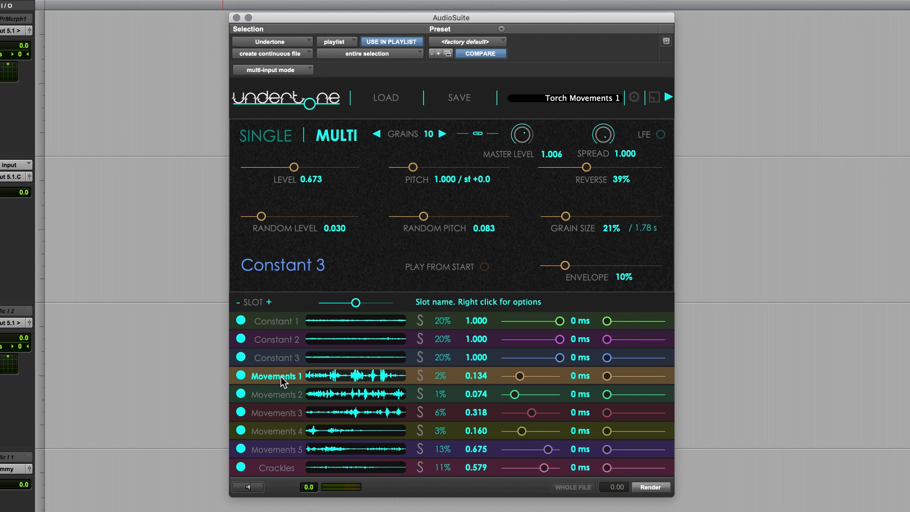
pyautogui.click(284, 395)
pyautogui.click(284, 419)
pyautogui.click(280, 432)
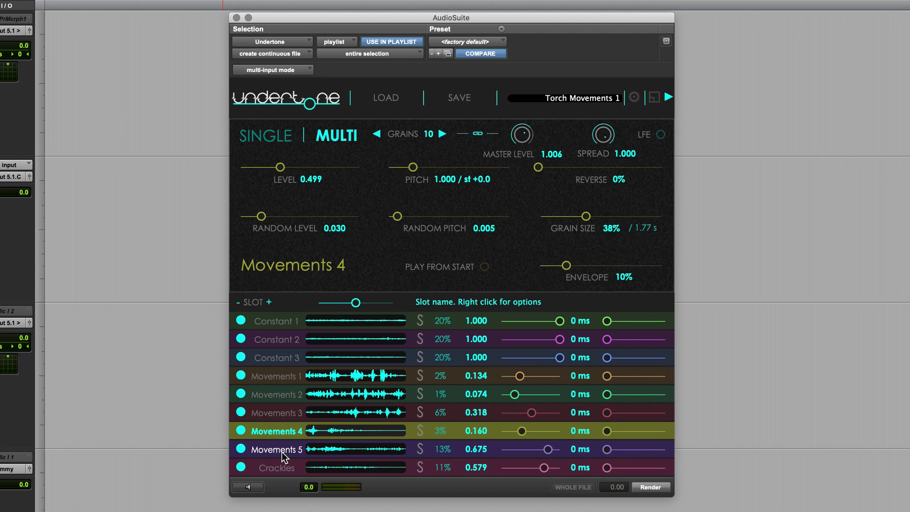
pyautogui.click(280, 451)
pyautogui.click(280, 469)
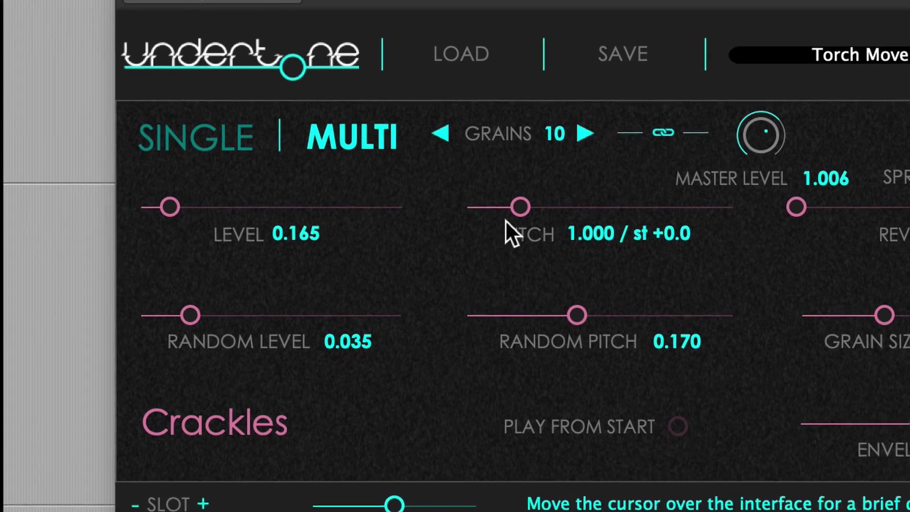
# Set Crackles to Pitch 1.674 (+8.9 st), Grain Size 69% (3.43 s), Envelope 10%, with Play From Start off.
pyautogui.moveTo(521, 208); pyautogui.dragTo(592, 228)
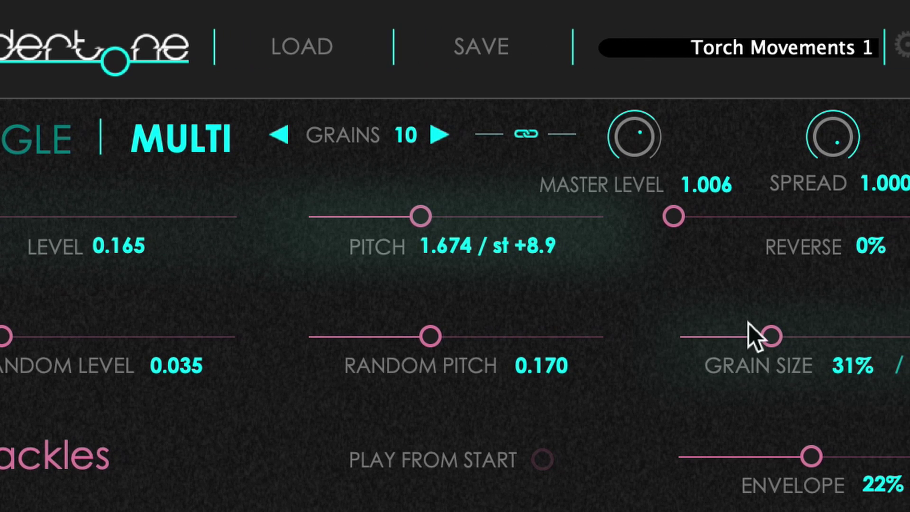
pyautogui.moveTo(850, 336); pyautogui.dragTo(804, 338)
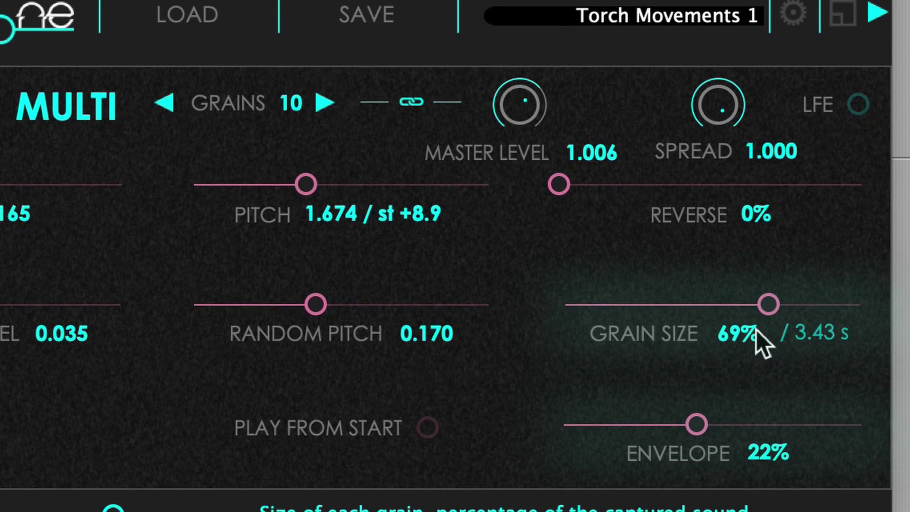
pyautogui.moveTo(697, 424); pyautogui.dragTo(656, 429)
pyautogui.moveTo(657, 382); pyautogui.dragTo(630, 379)
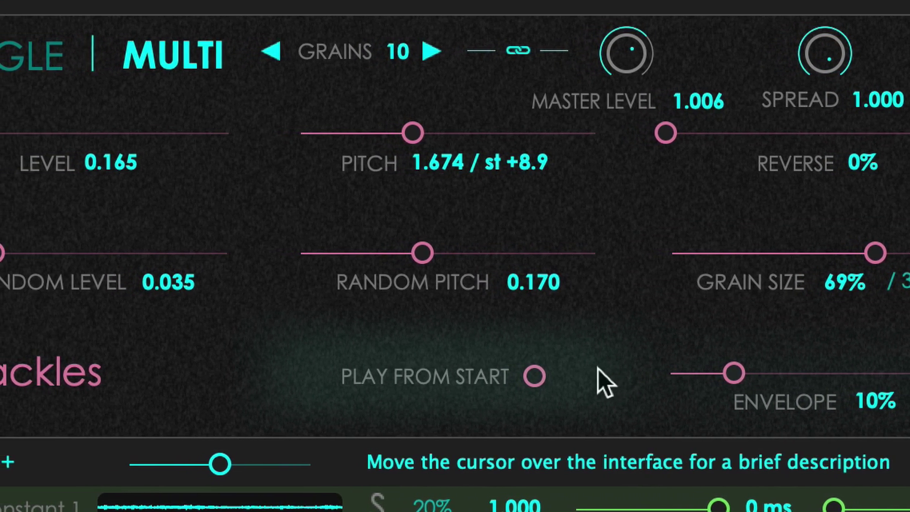
pyautogui.click(510, 376)
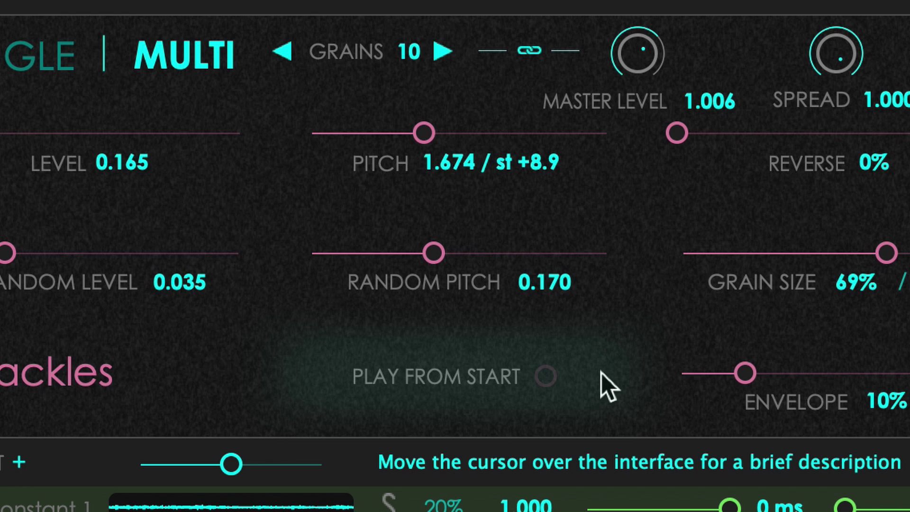
# Set Master Level to 1.201, sweep Spread and return it to 1.000, then toggle LFE.
pyautogui.moveTo(637, 55); pyautogui.dragTo(545, 152)
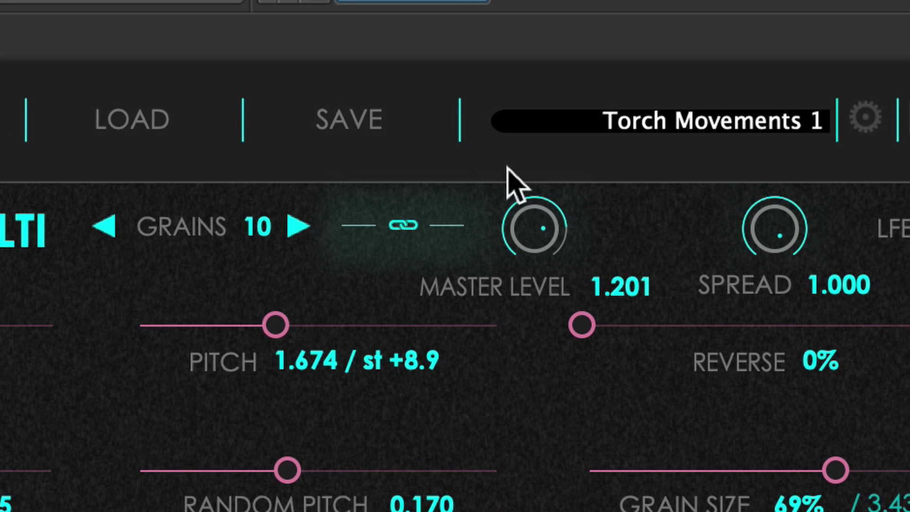
pyautogui.moveTo(762, 228); pyautogui.dragTo(758, 509)
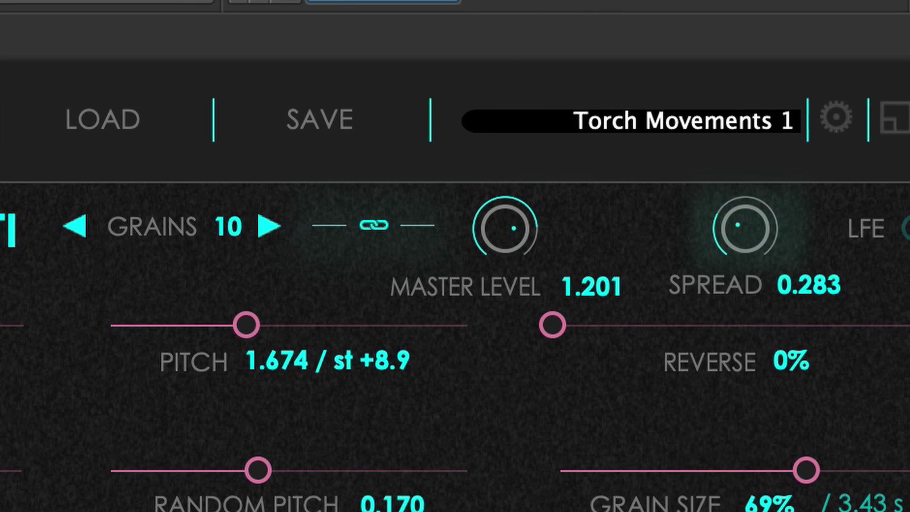
pyautogui.moveTo(700, 483); pyautogui.dragTo(750, 237)
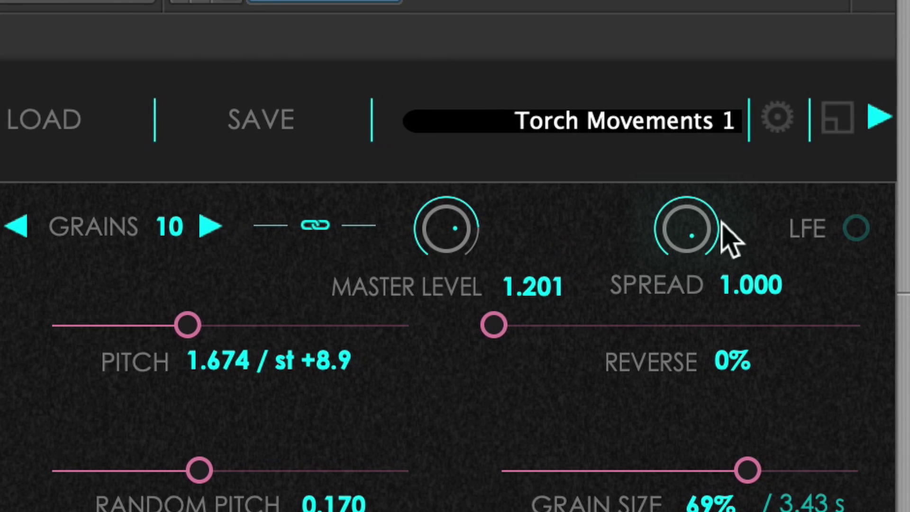
pyautogui.click(847, 228)
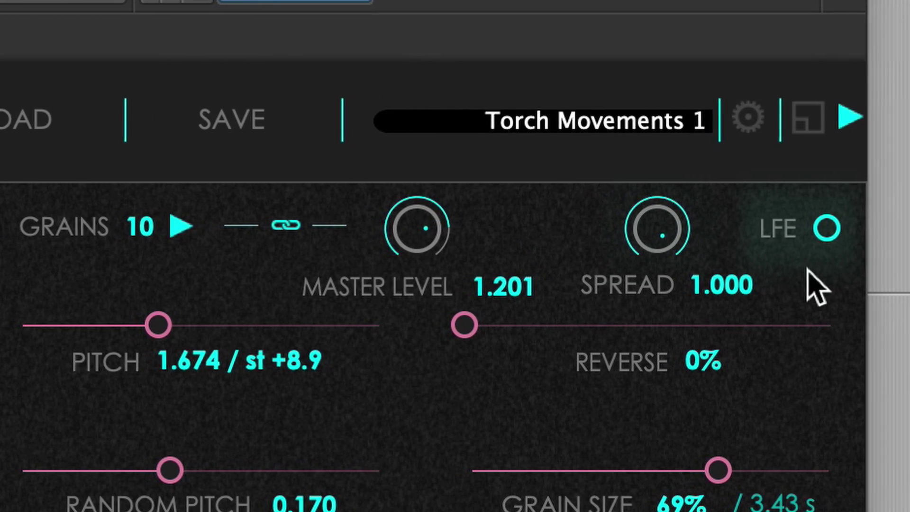